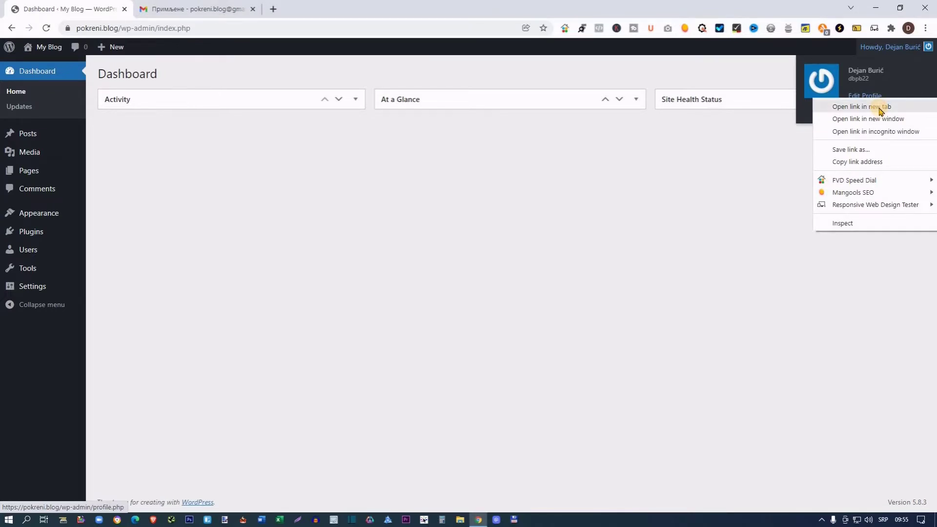
Open the WordPress user's profile editing page in a new tab and review the name and contact details
left_click(881, 107)
left_click(196, 9)
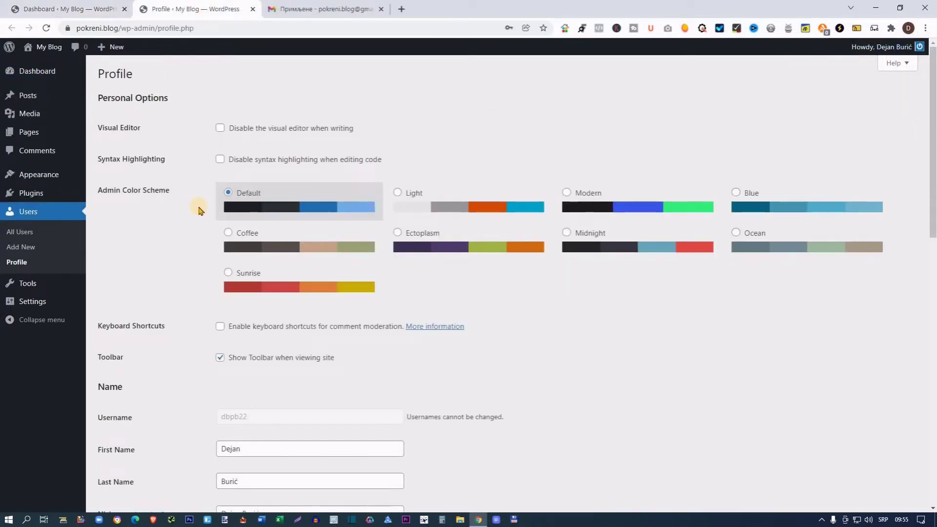
scroll(197, 208, "down", 6)
scroll(476, 157, "up", 1)
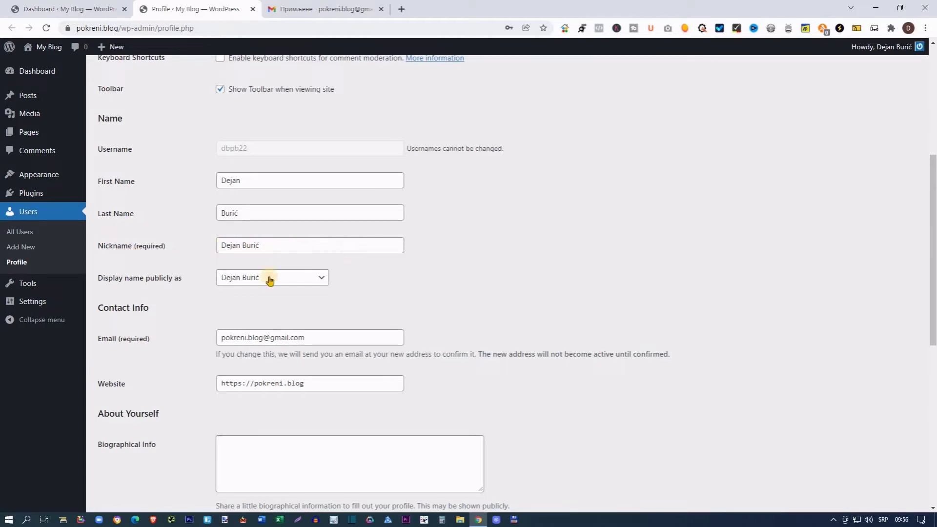
Choose the user's full name as the publicly displayed name in the profile
left_click(320, 280)
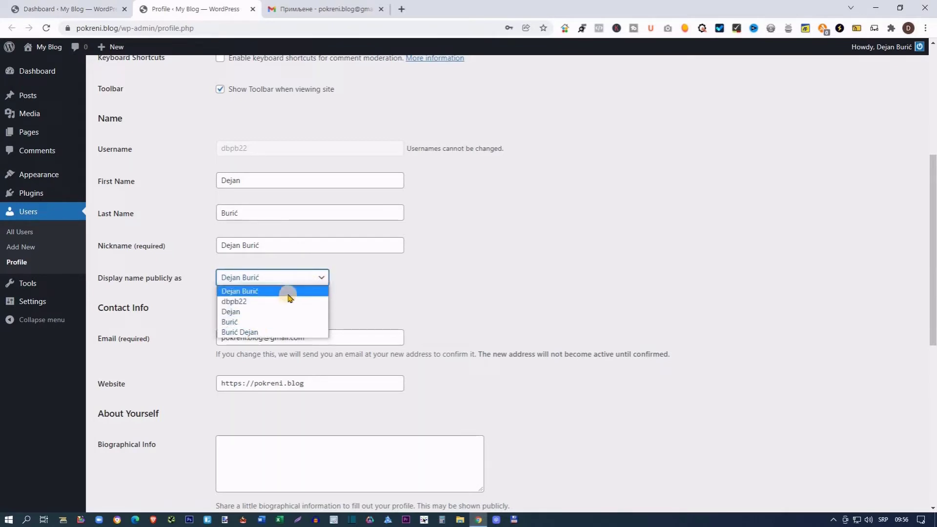
left_click(288, 293)
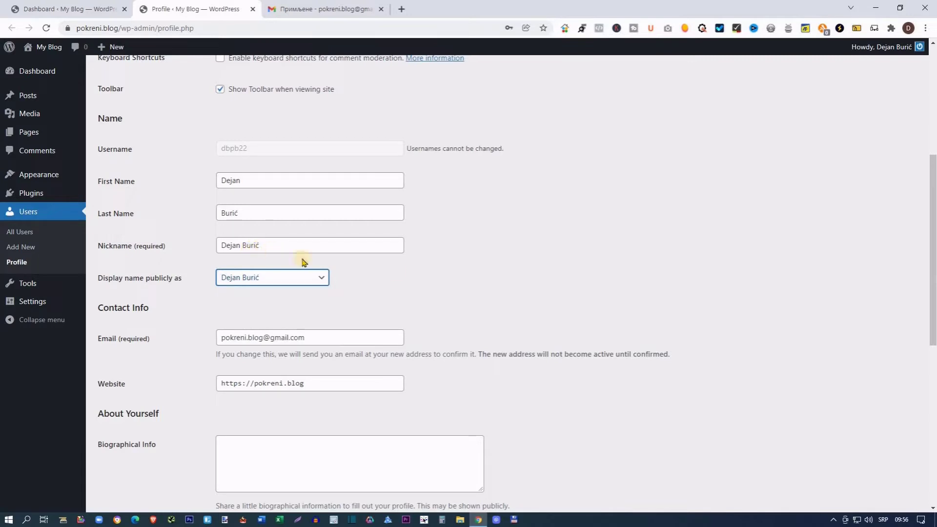
left_click(690, 194)
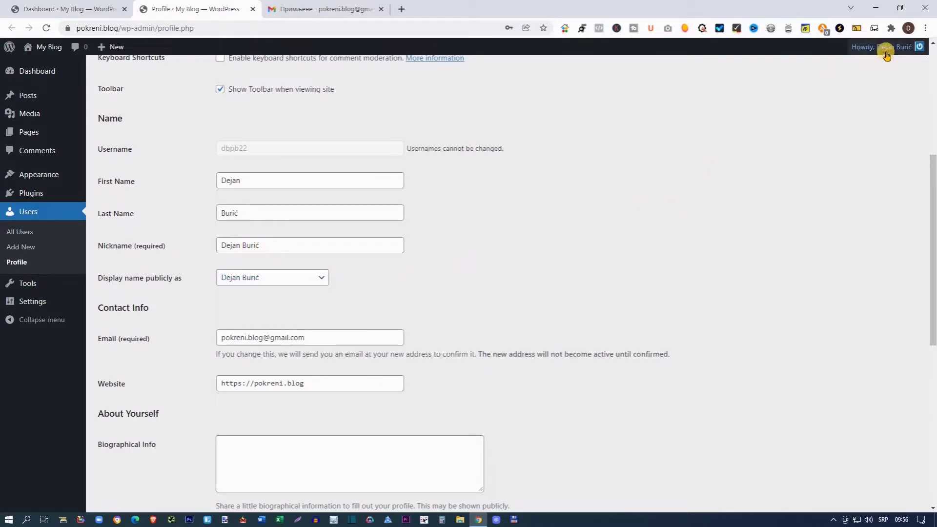
mouse_move(882, 47)
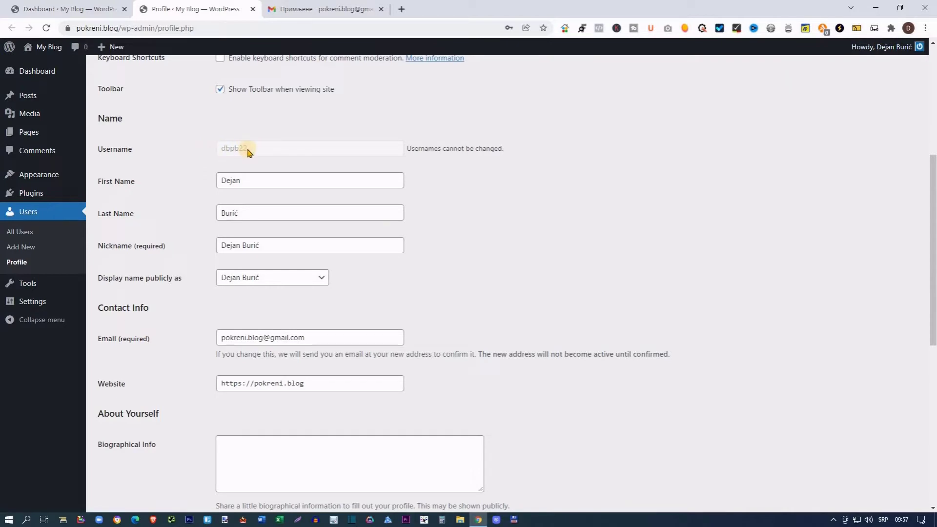
Open the Gravatar site from the profile picture link in a new tab and start creating a Gravatar
scroll(337, 233, "down", 5)
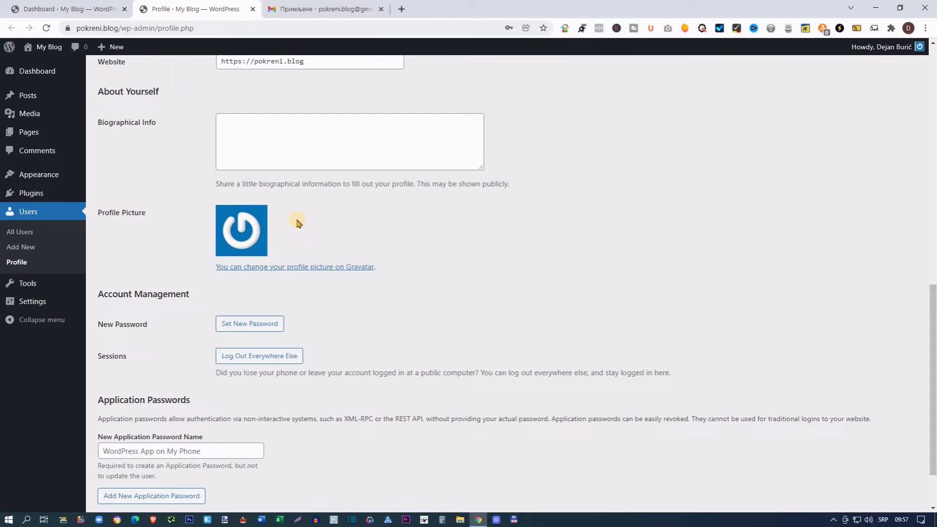
right_click(356, 268)
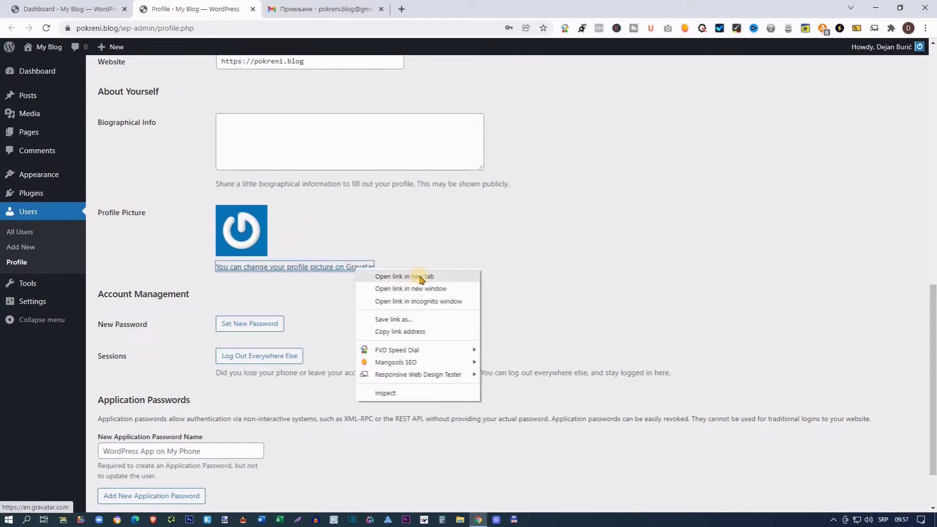
left_click(419, 277)
left_click(334, 10)
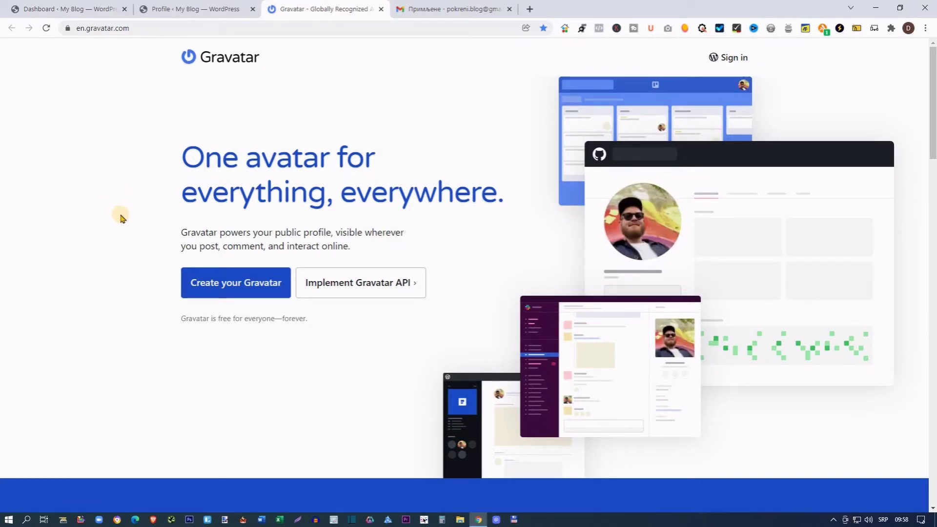
left_click(259, 285)
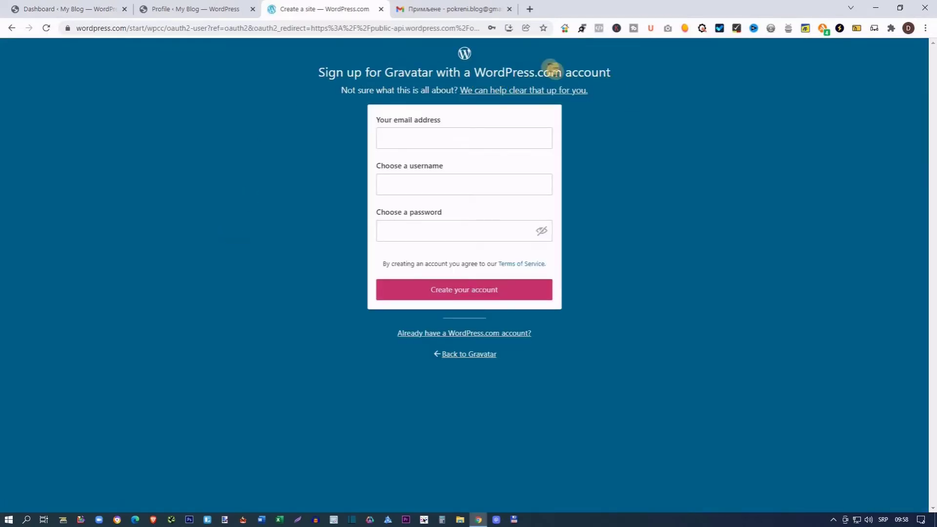
Enter the account e-mail in the Gravatar sign-up form and compare it with the contact e-mail in the WordPress profile
left_click(440, 139)
left_click(430, 161)
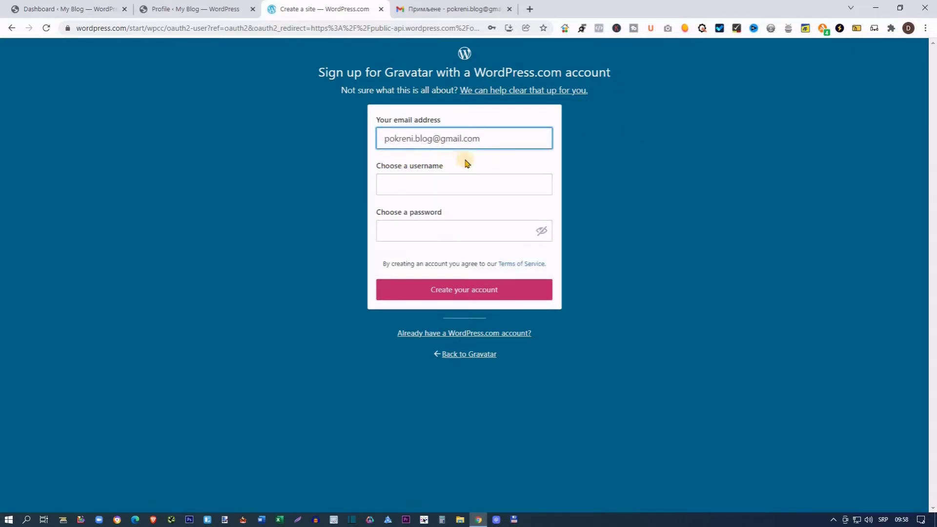
left_click(178, 8)
scroll(185, 209, "up", 4)
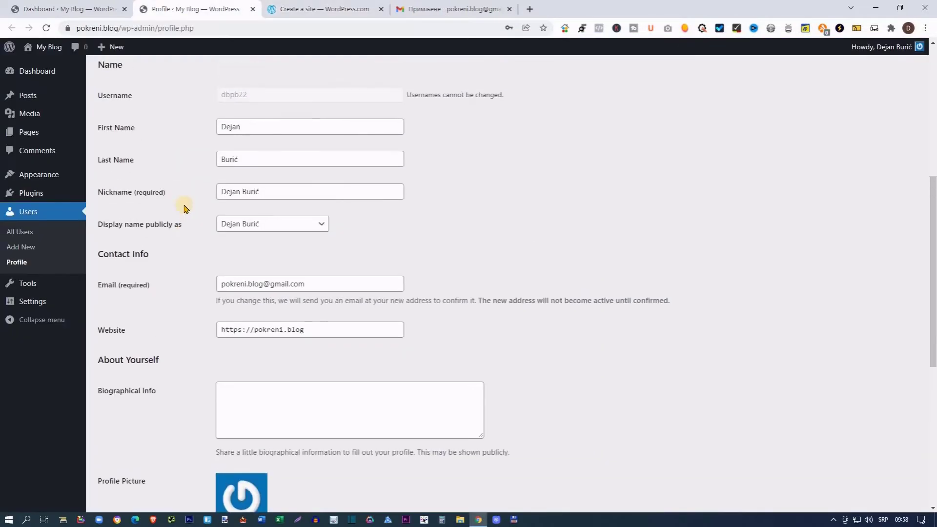
scroll(178, 230, "down", 4)
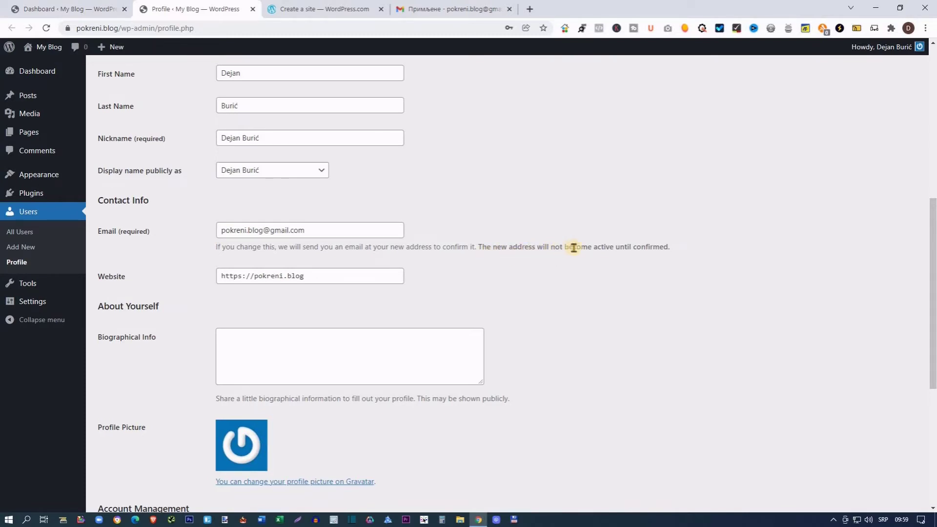
Complete the Gravatar sign-up form with the username pokreniblog and the account password, and create the account
key("ctrl+Tab")
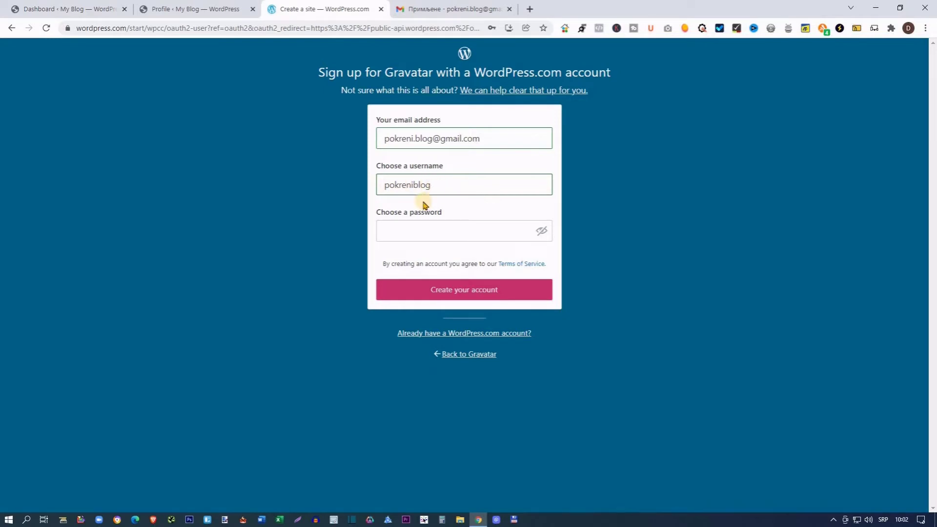
left_click(409, 231)
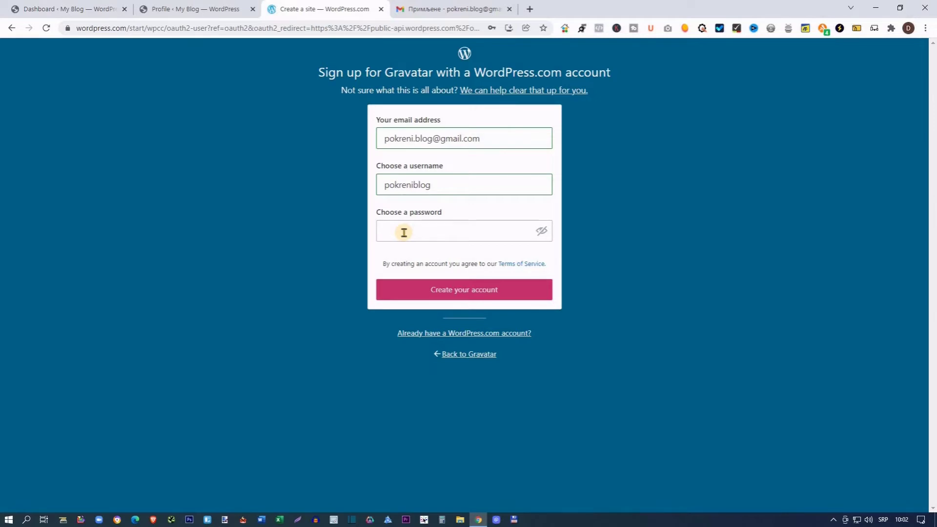
key("ctrl+v")
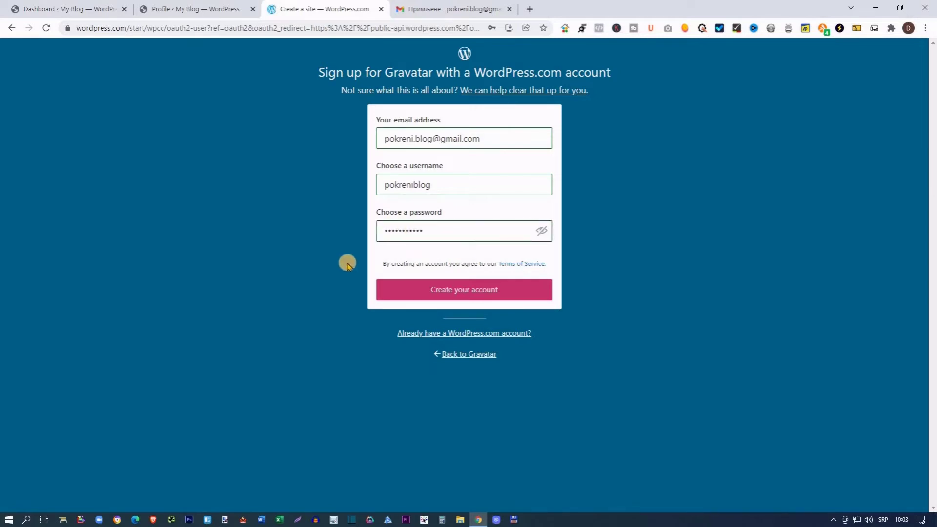
left_click(512, 292)
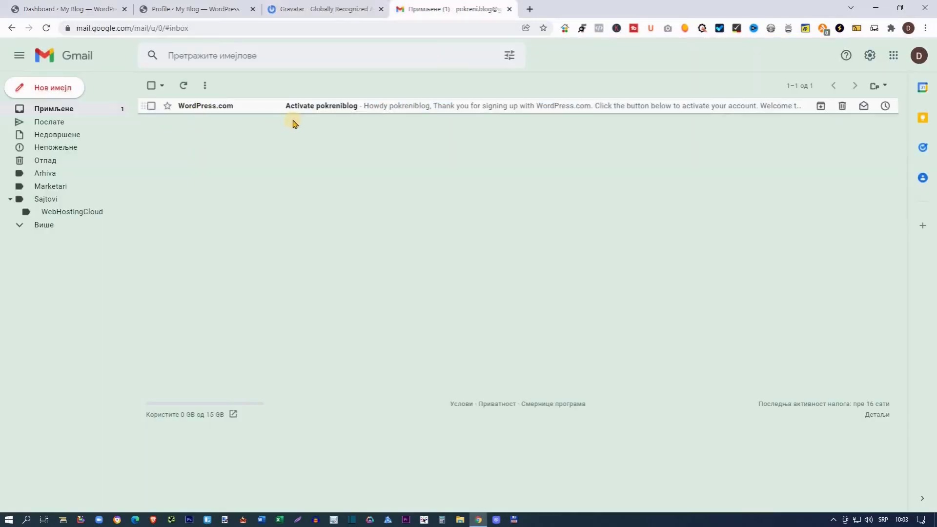
Activate the new account from the WordPress.com activation e-mail in Gmail, and sign in to Gravatar
left_click(341, 108)
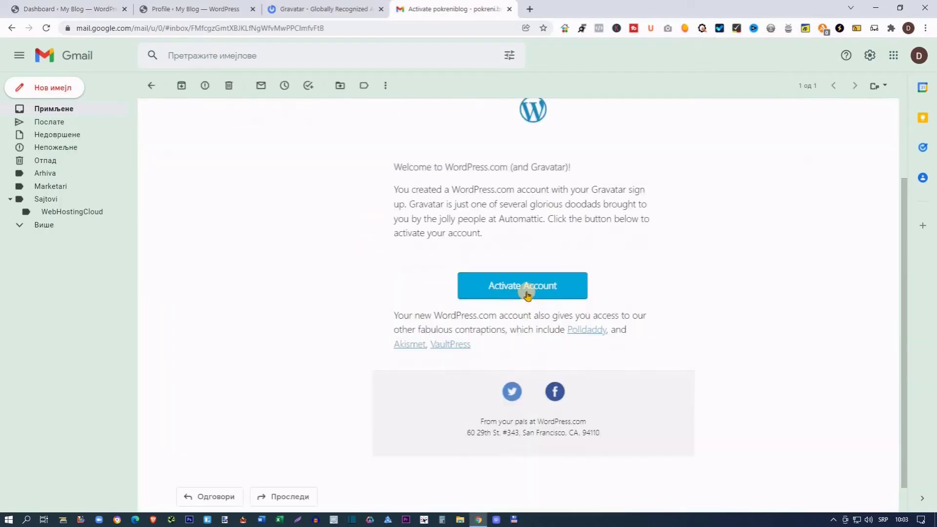
left_click(565, 290)
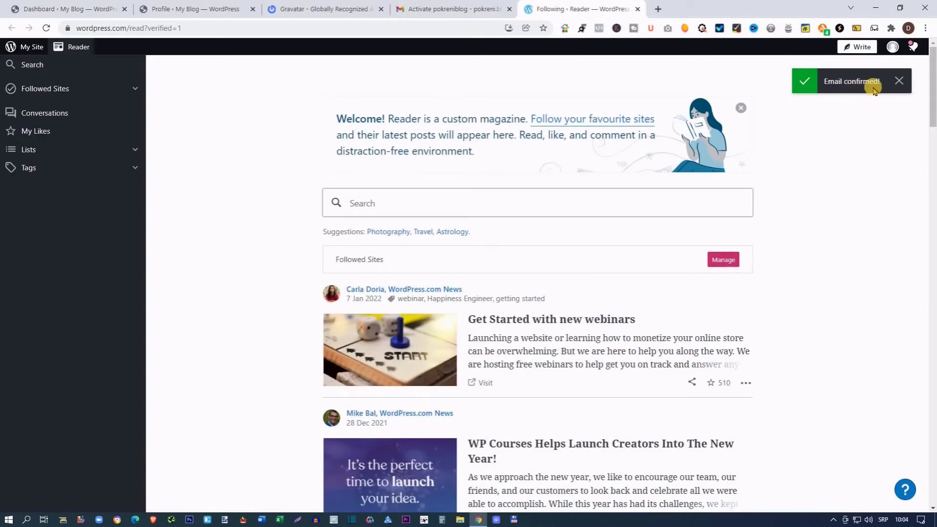
left_click(339, 9)
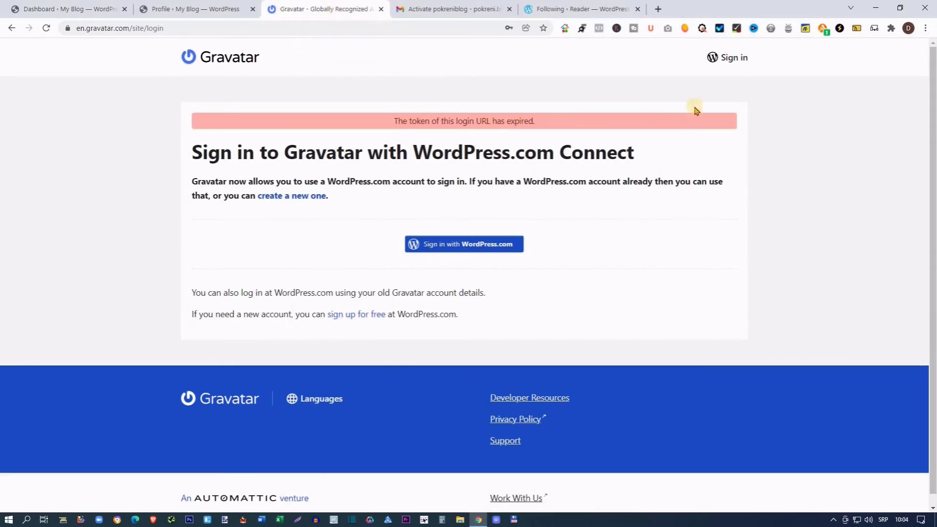
left_click(730, 59)
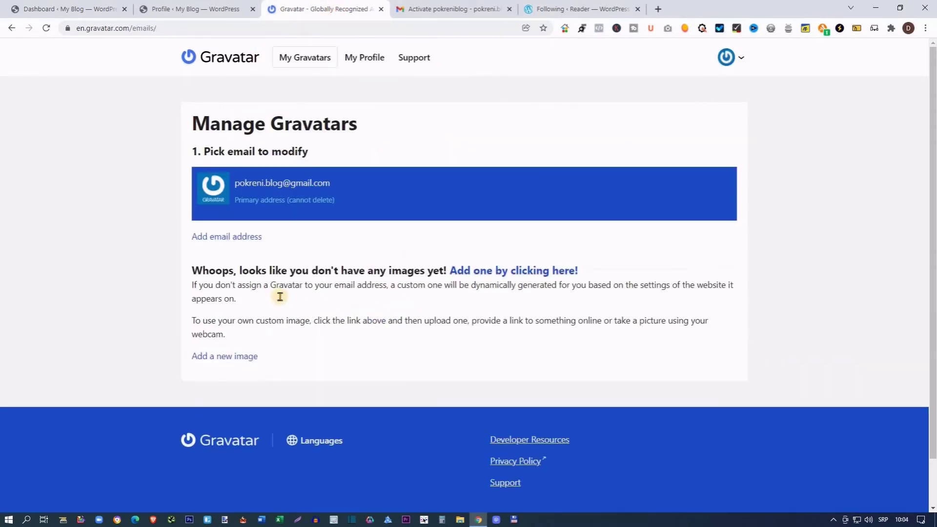
Add a new Gravatar image by uploading the portrait photo from the Downloads folder
left_click(242, 359)
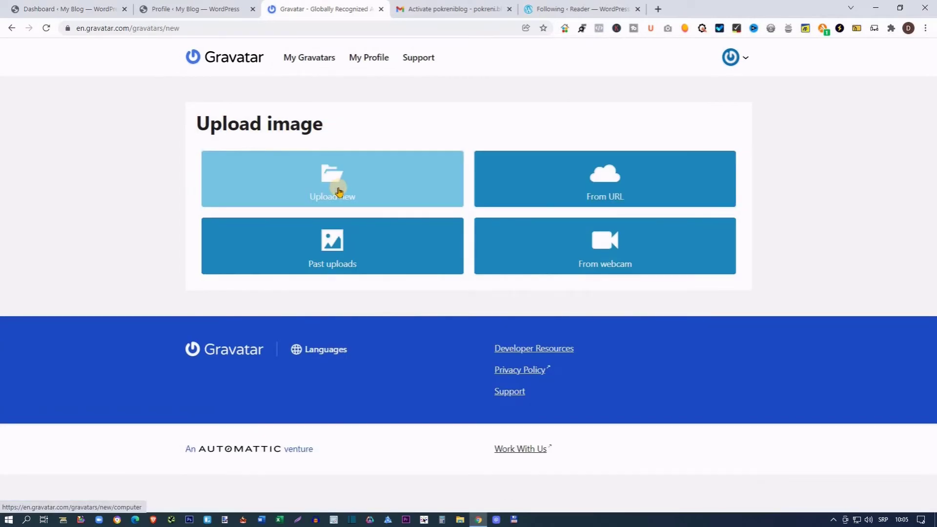
left_click(339, 191)
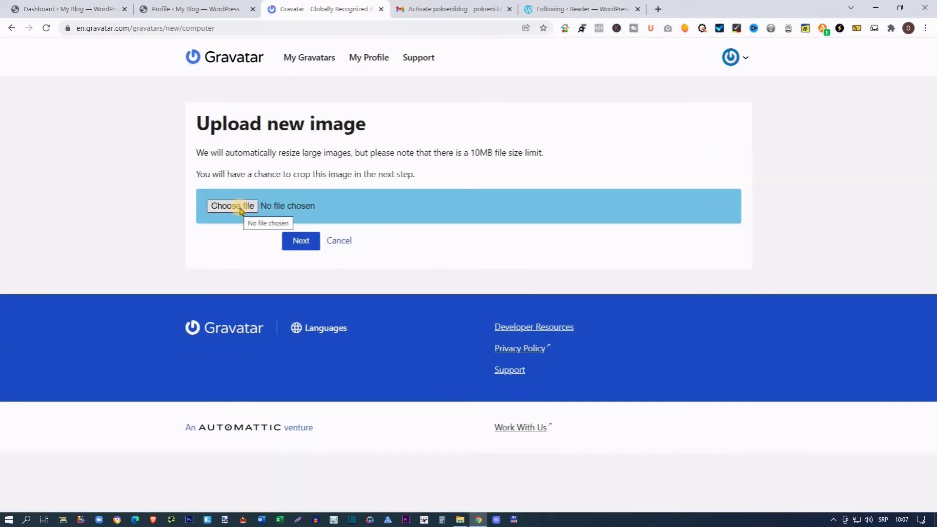
left_click(240, 209)
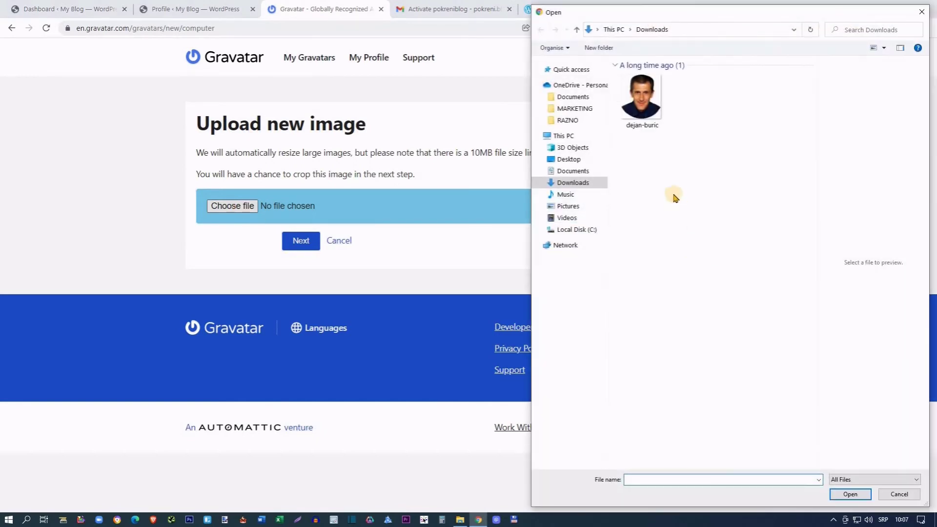
left_click(642, 104)
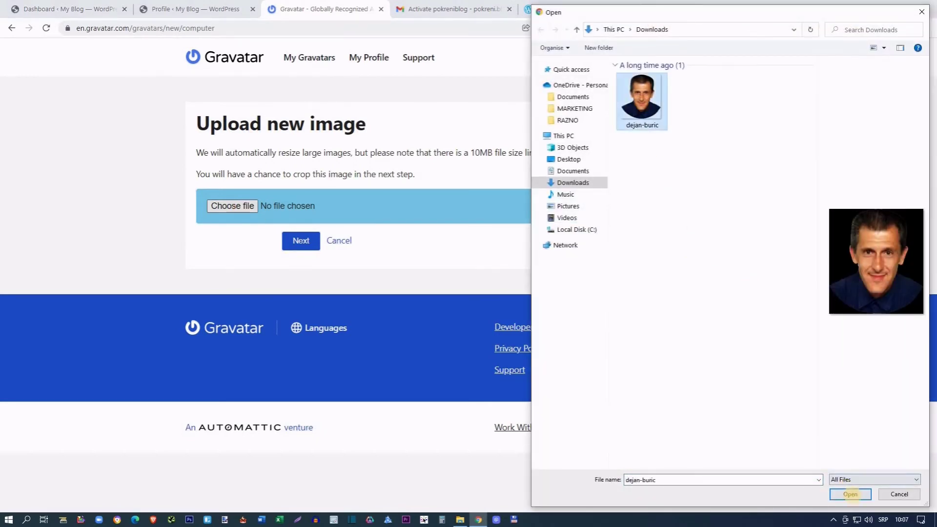
left_click(849, 494)
left_click(301, 241)
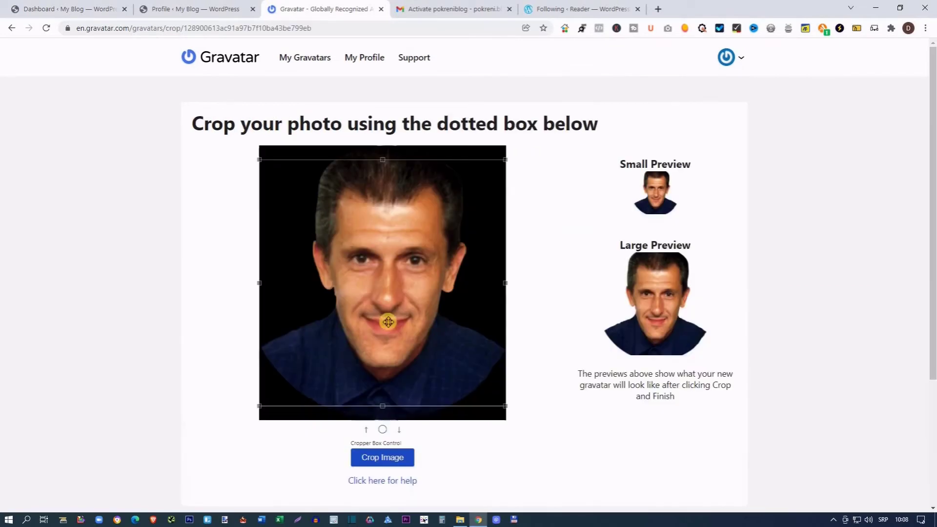
Crop the uploaded photo with the crop box moved up to its upper edge, and set the Gravatar's rating to G
left_click_drag(389, 319, 387, 307)
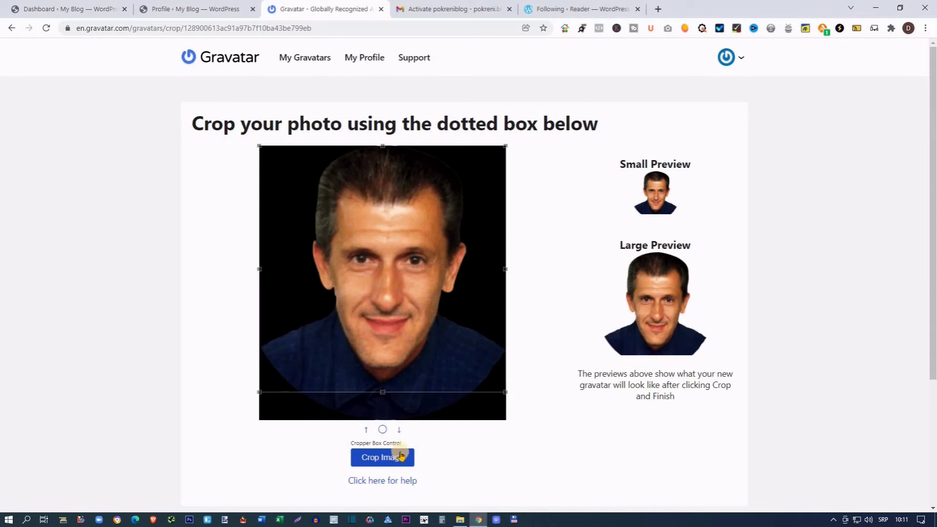
left_click(387, 459)
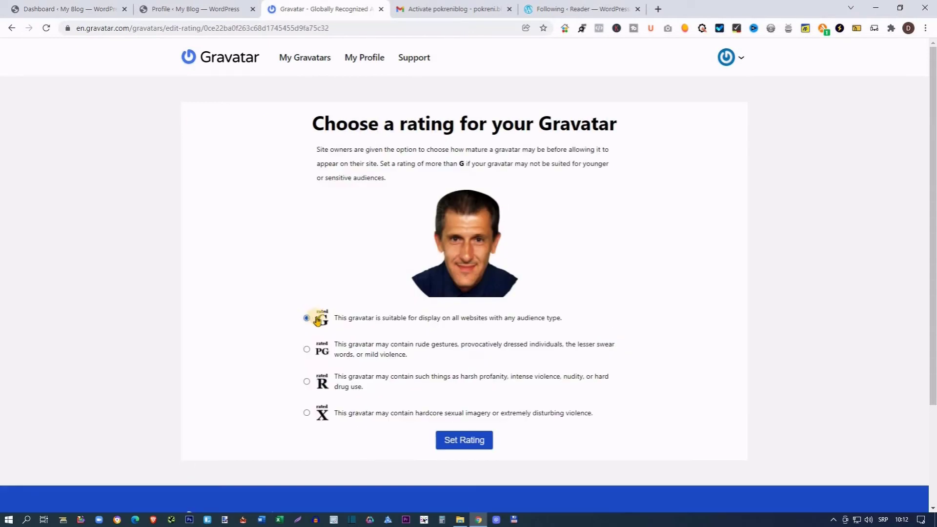
left_click(471, 442)
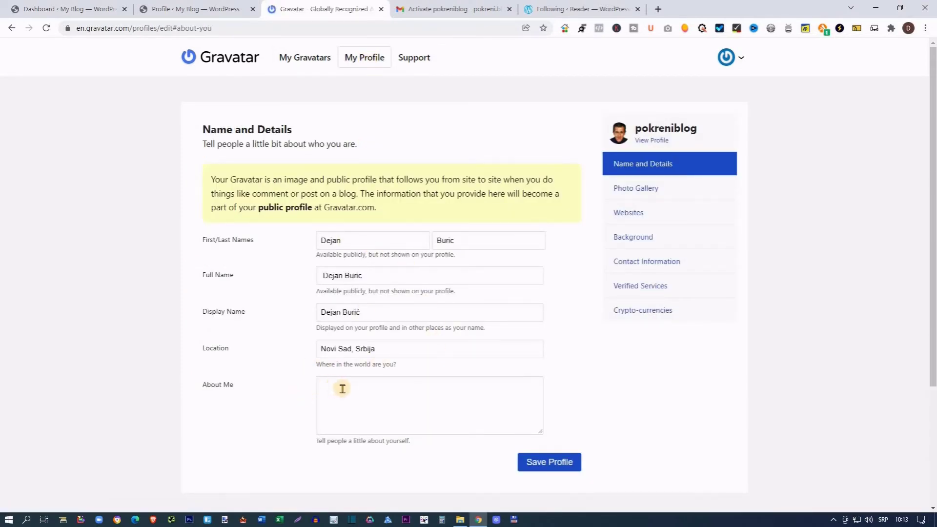
left_click(554, 463)
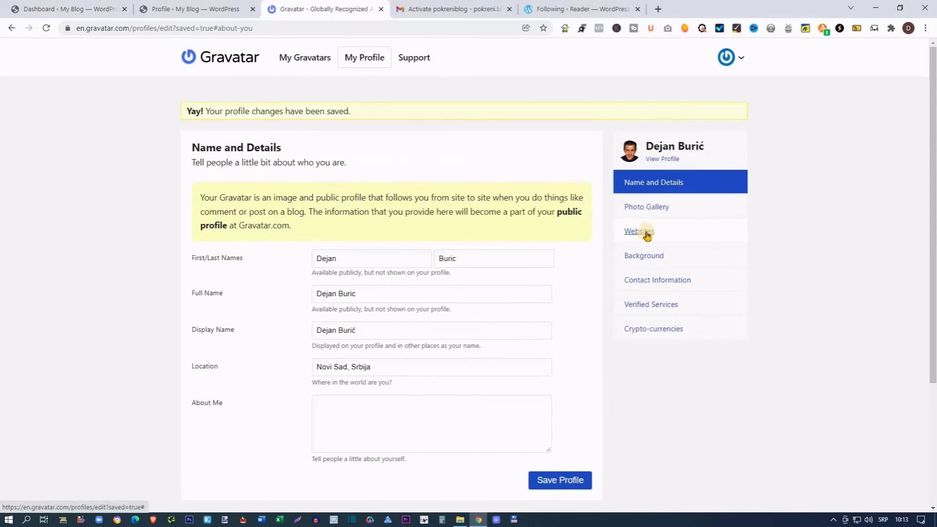
left_click(639, 232)
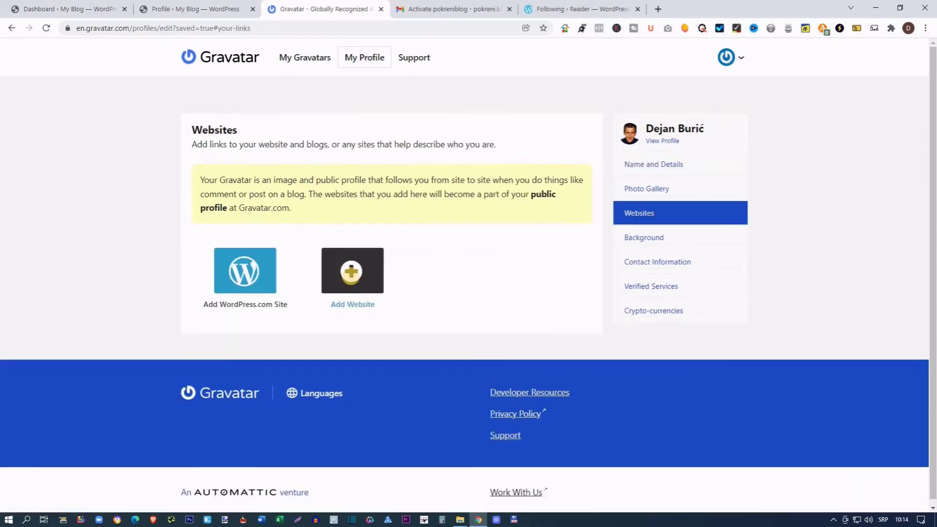
left_click(351, 273)
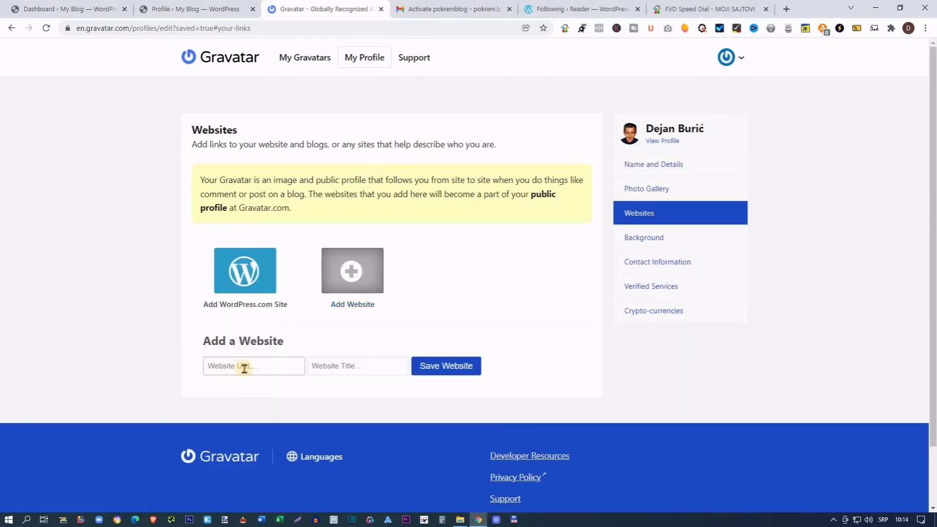
left_click(269, 367)
type("https://pokreni.blog/")
left_click(324, 368)
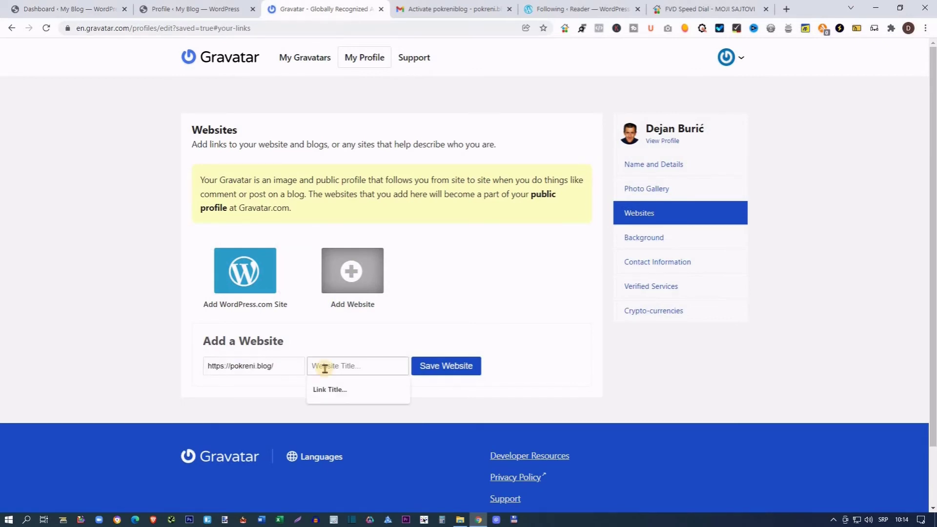
type("Pokreni Blog")
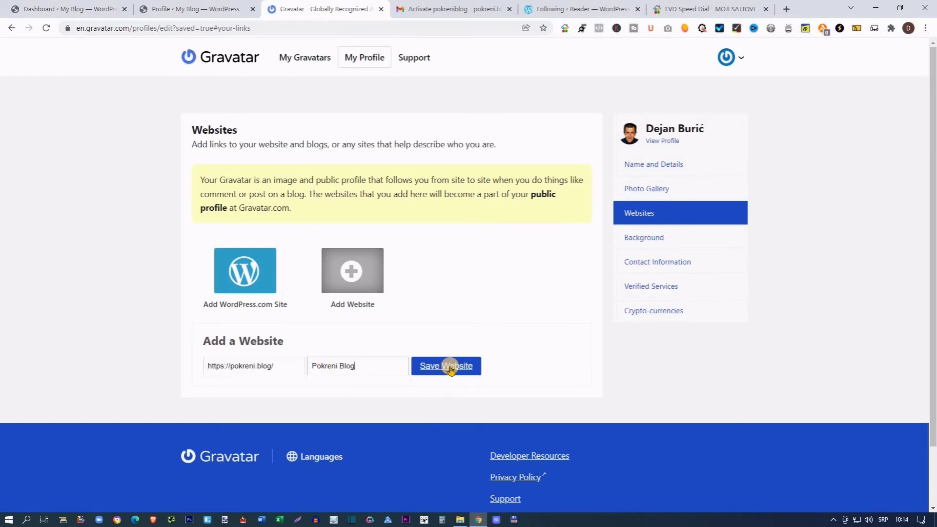
left_click(450, 367)
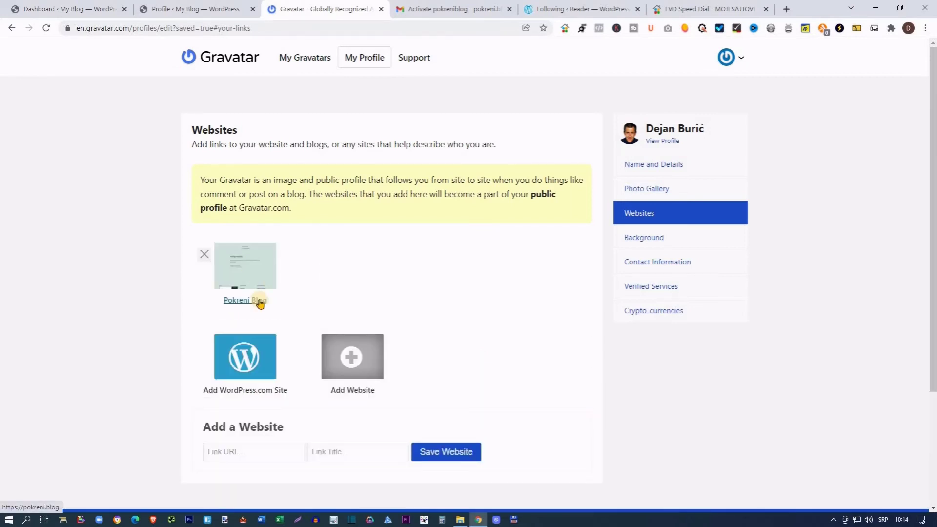
Test the Pokreni Blog website link, and add the account's e-mail address as an Email entry in the Gravatar contact information
left_click(262, 302)
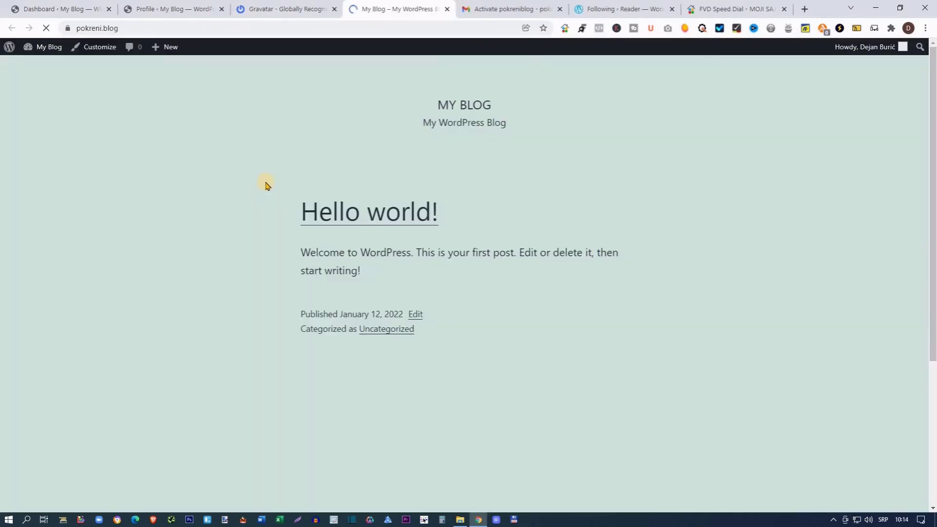
left_click(296, 8)
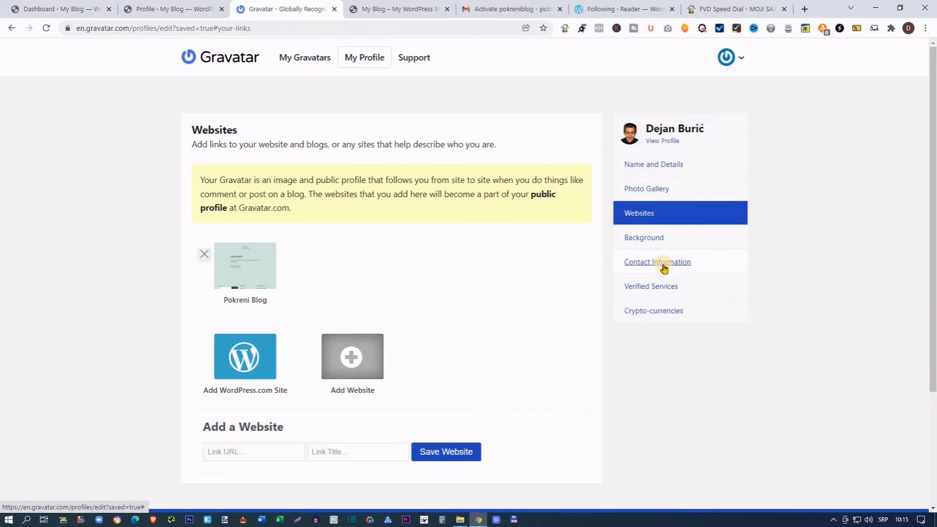
left_click(665, 266)
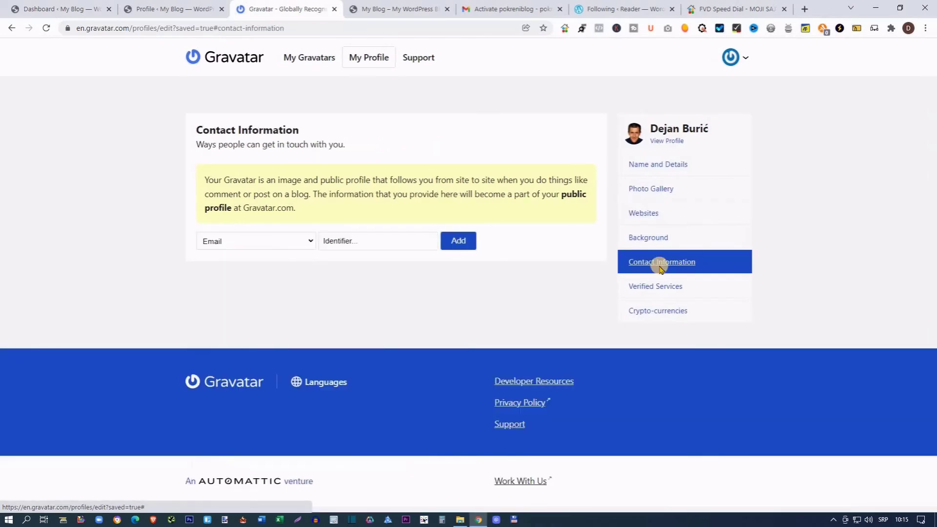
left_click(305, 241)
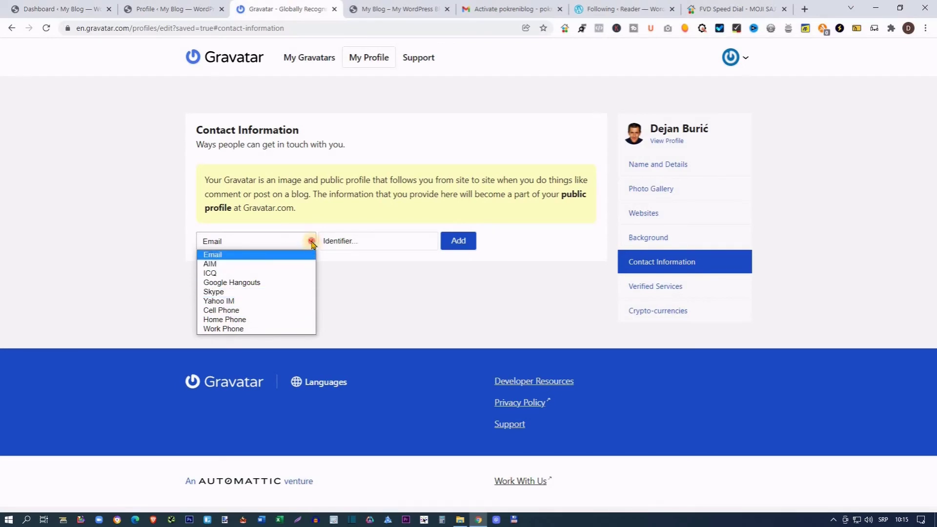
left_click(332, 242)
key("ctrl+v")
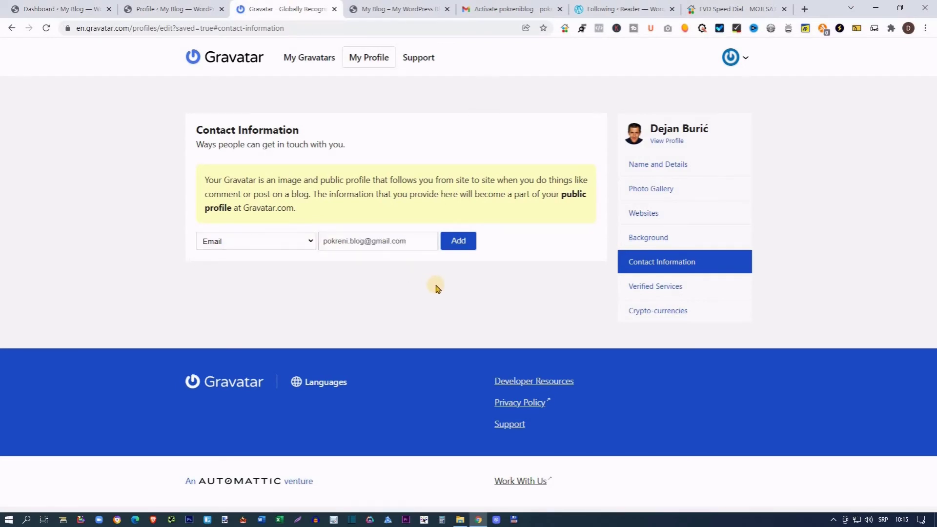
left_click(459, 242)
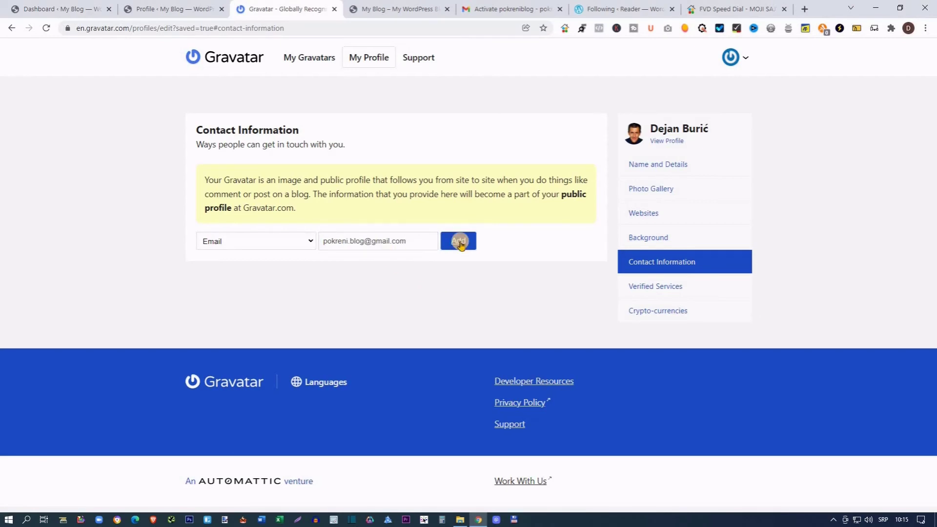
View the public Gravatar profile, and log out of the Gravatar account
left_click(666, 159)
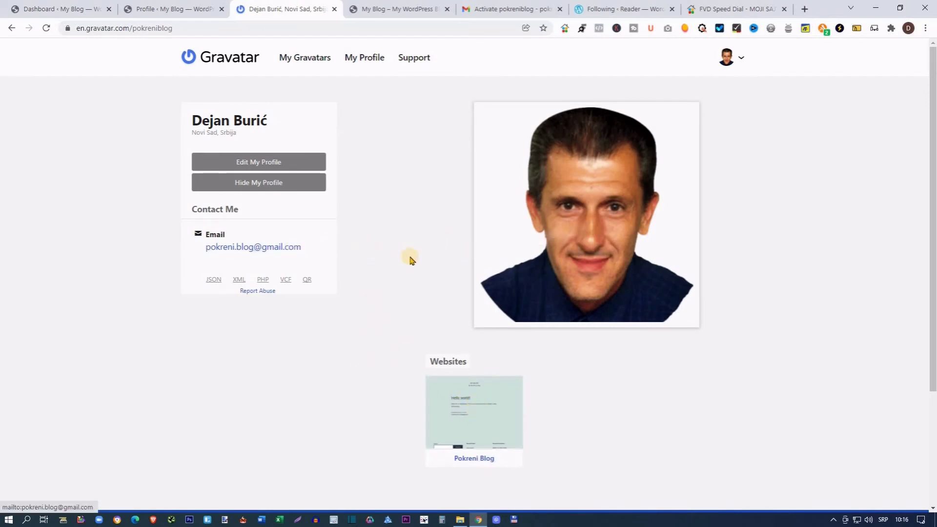
left_click(741, 58)
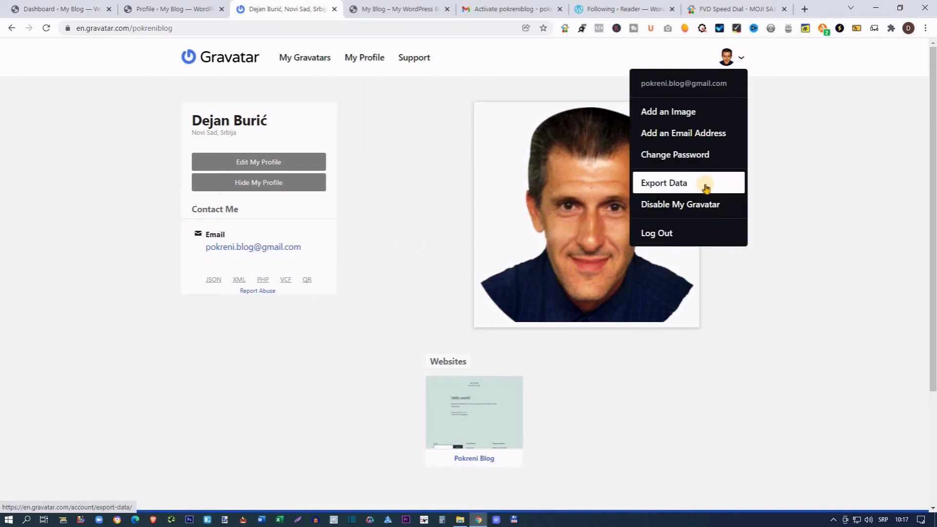
left_click(676, 234)
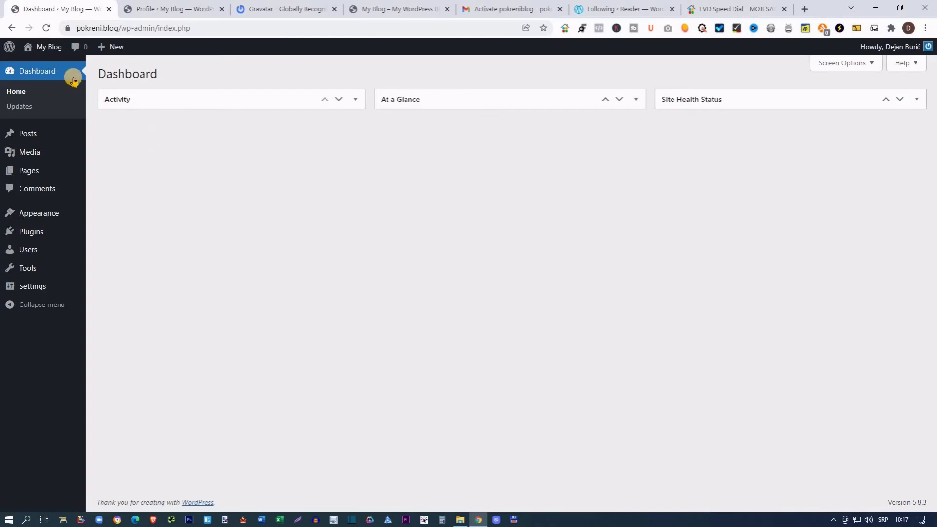
Reload the WordPress dashboard and check the user's picture in the account menu and in the user profile's Profile Picture section
left_click(47, 28)
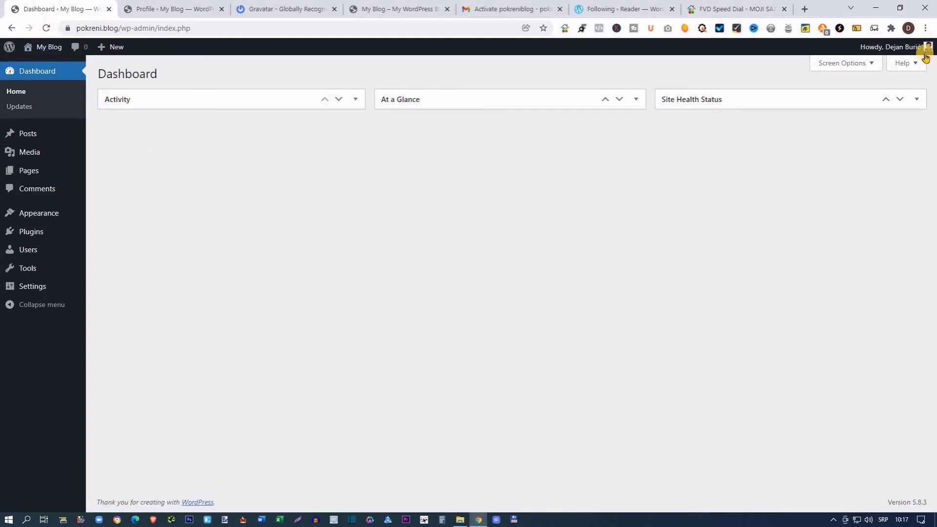
mouse_move(927, 48)
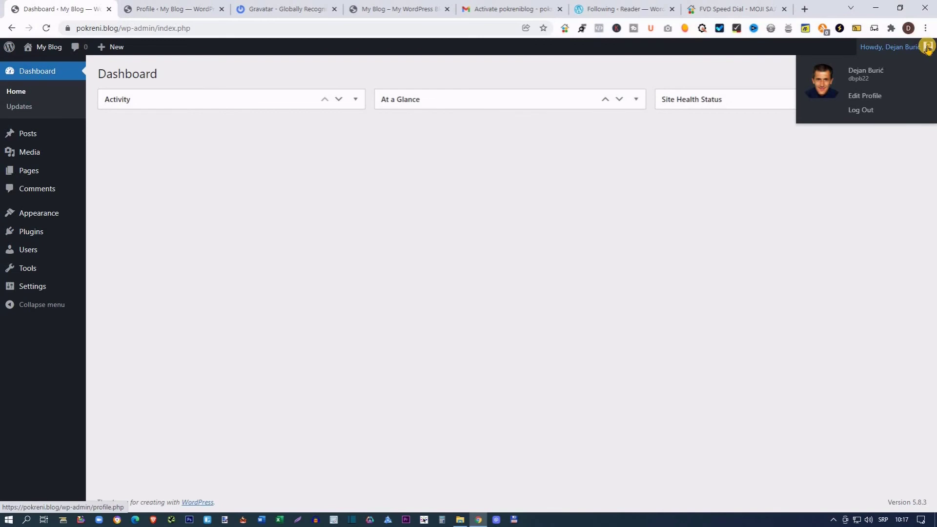
key("ctrl+Tab")
scroll(188, 186, "down", 3)
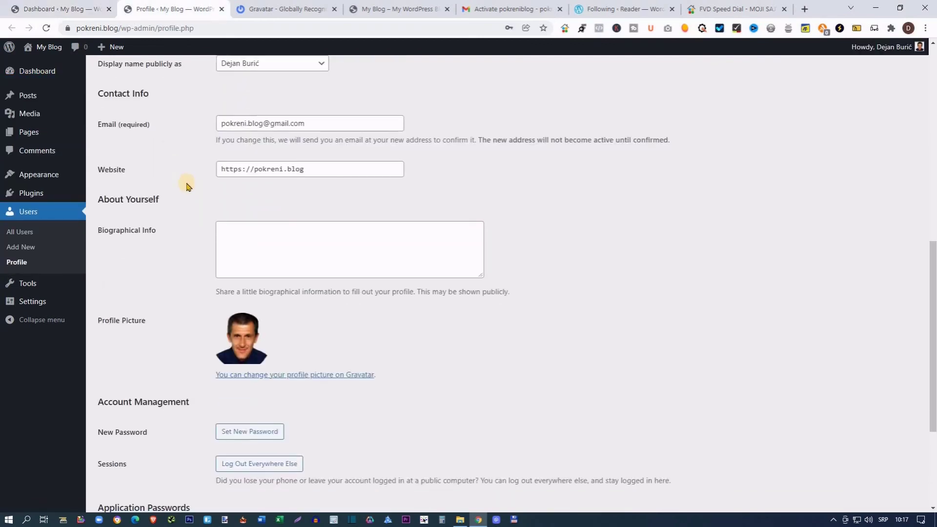
scroll(187, 186, "down", 1)
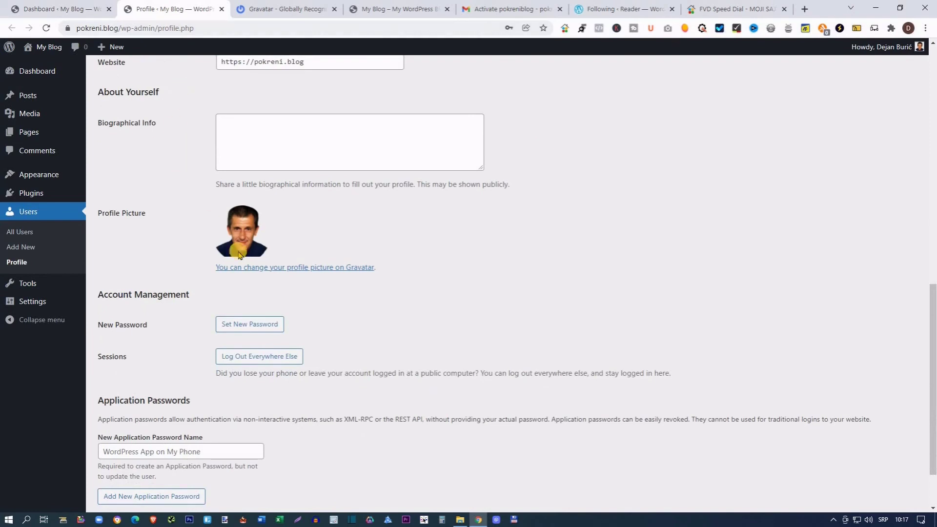